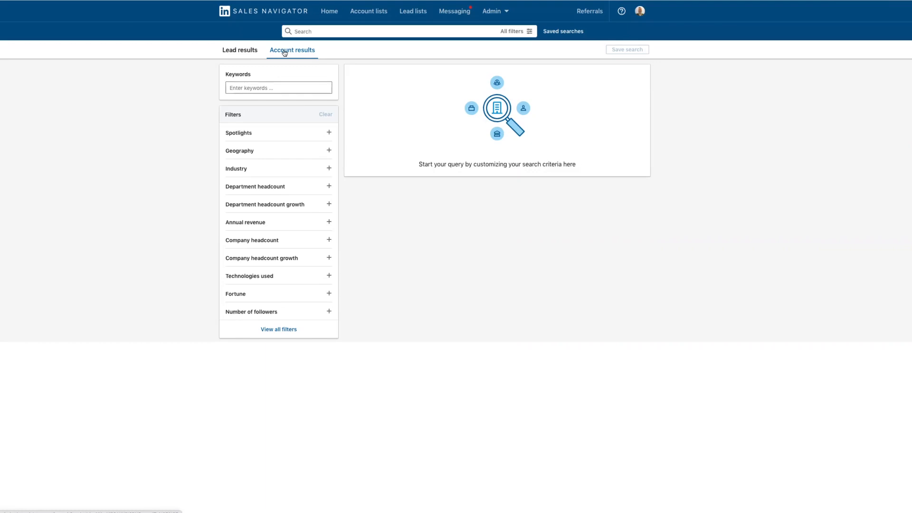
Filter the accounts by geography to the Buckinghamshire, England, United Kingdom region
left_click(230, 155)
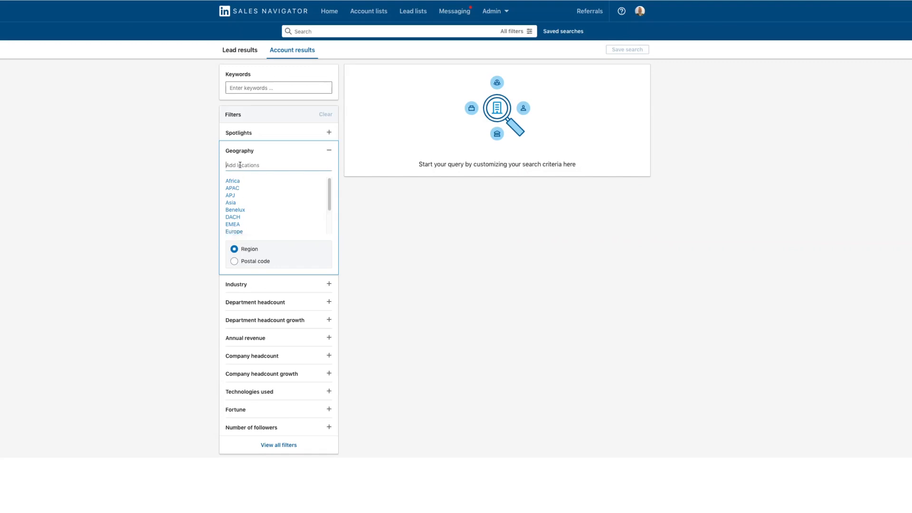
type("buck")
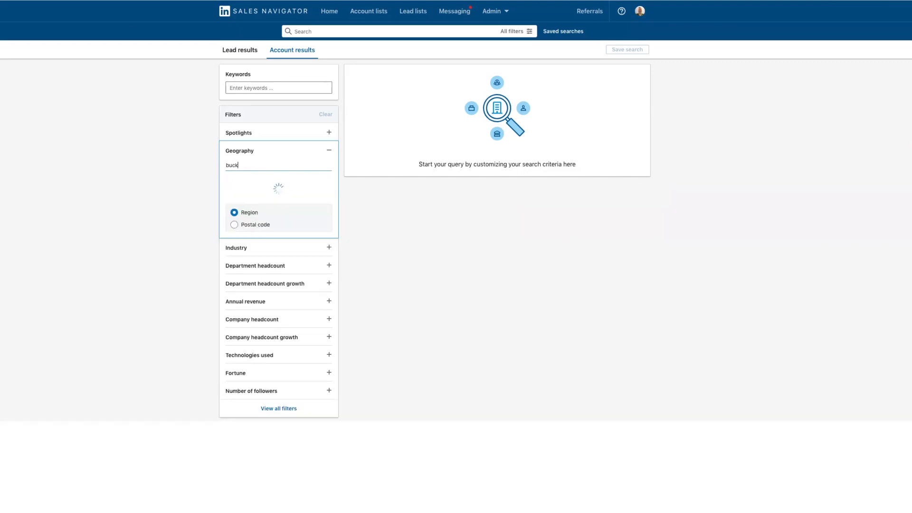
type("ingham")
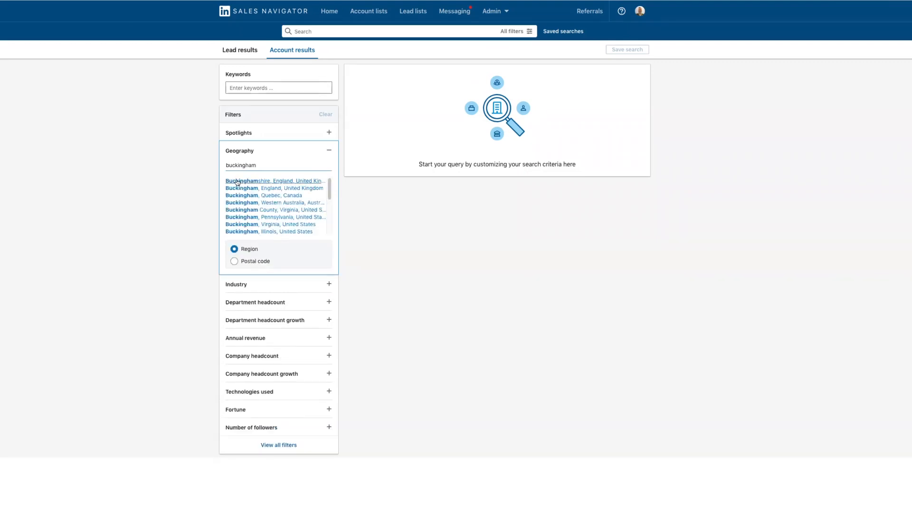
left_click(237, 182)
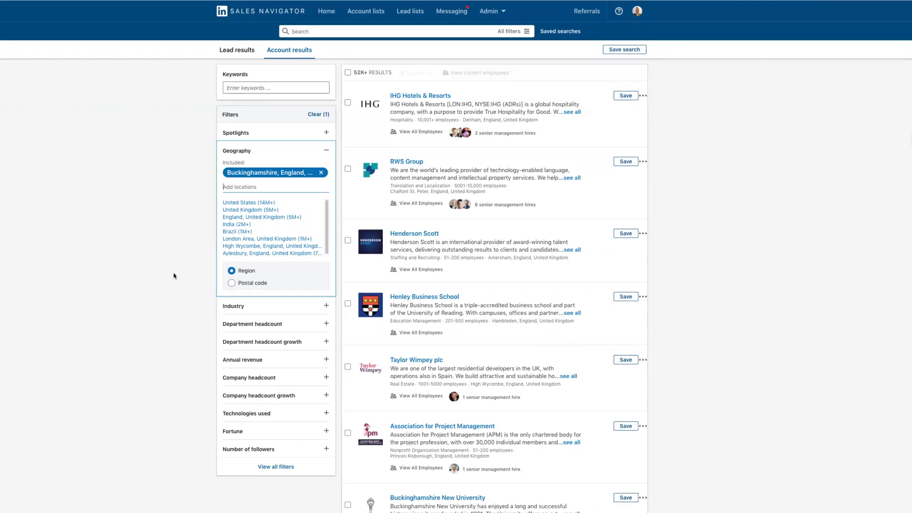
Replace the Buckinghamshire location in the geography filter with Europe
mouse_move(321, 174)
left_click(321, 173)
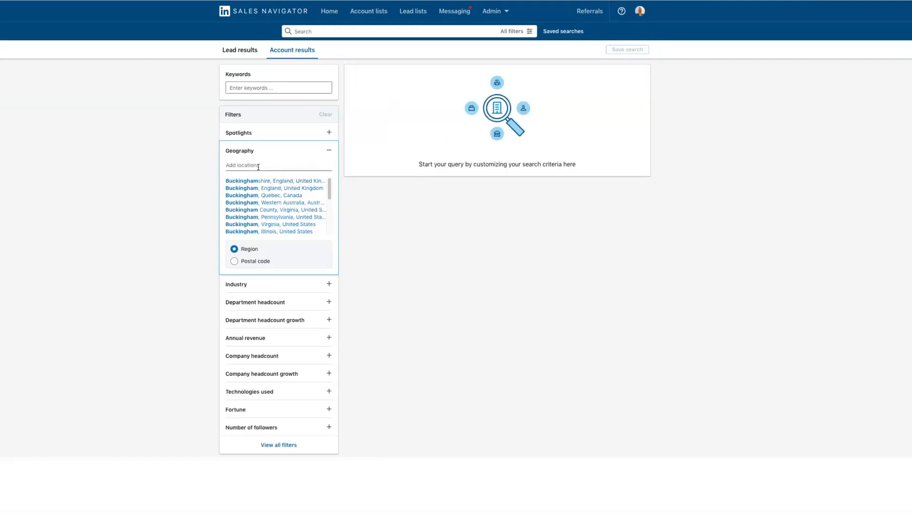
left_click(258, 166)
type("europe")
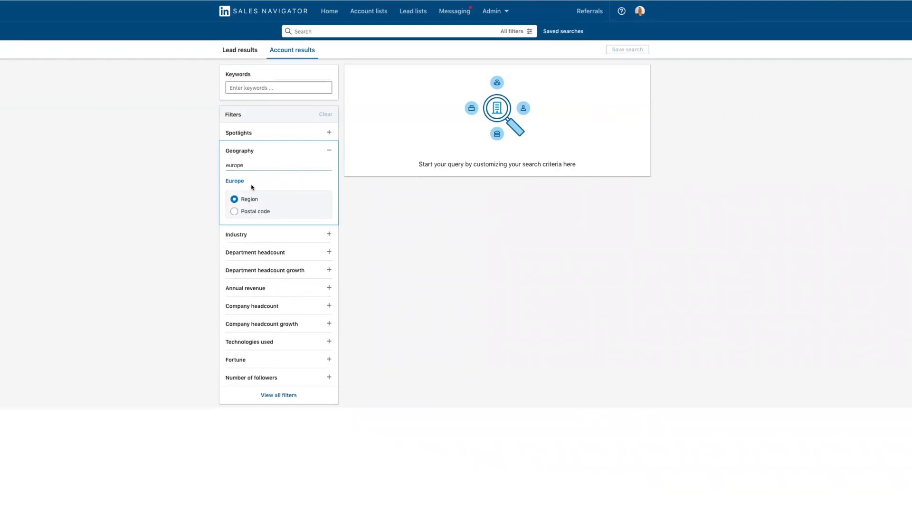
left_click(239, 181)
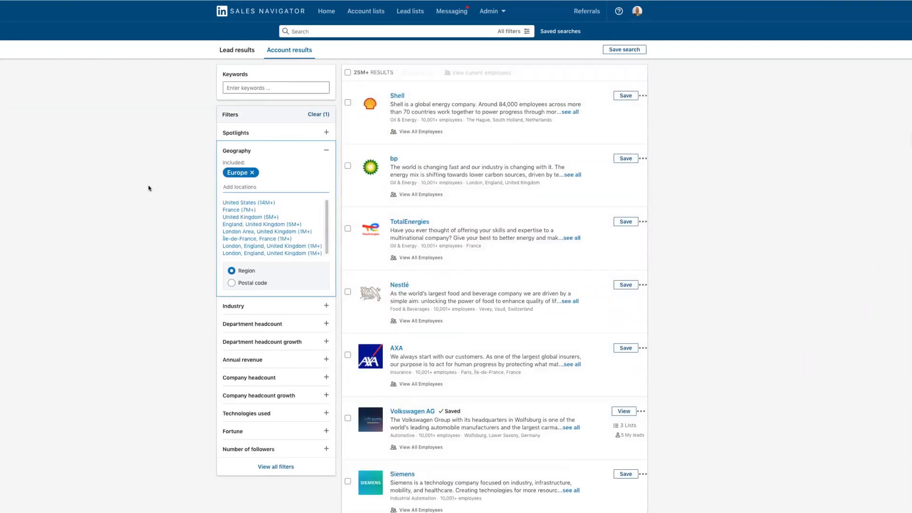
Replace the Europe location in the geography filter with Milton Keynes, England, United Kingdom
left_click(251, 172)
left_click(237, 163)
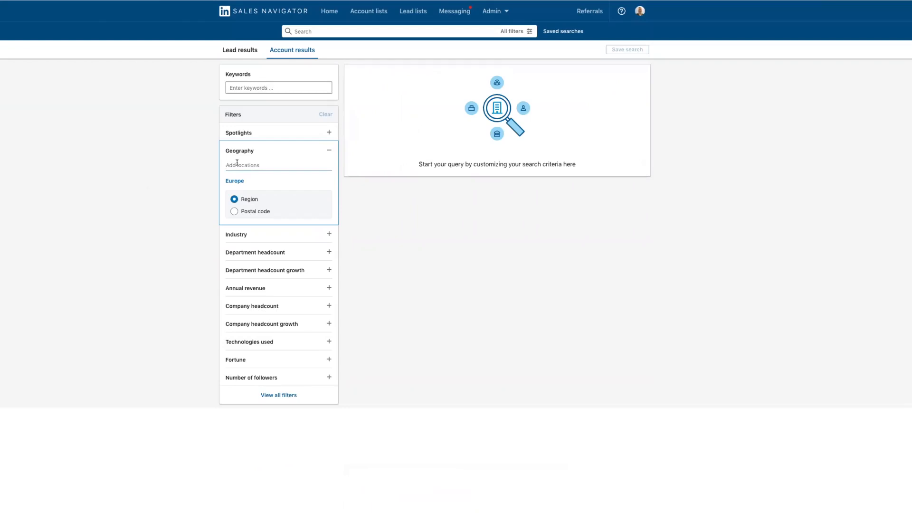
type("milton")
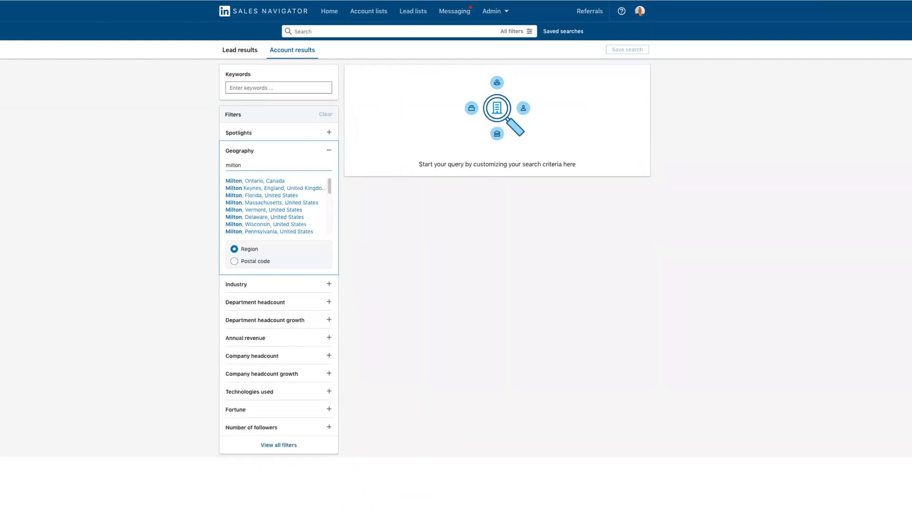
left_click(240, 188)
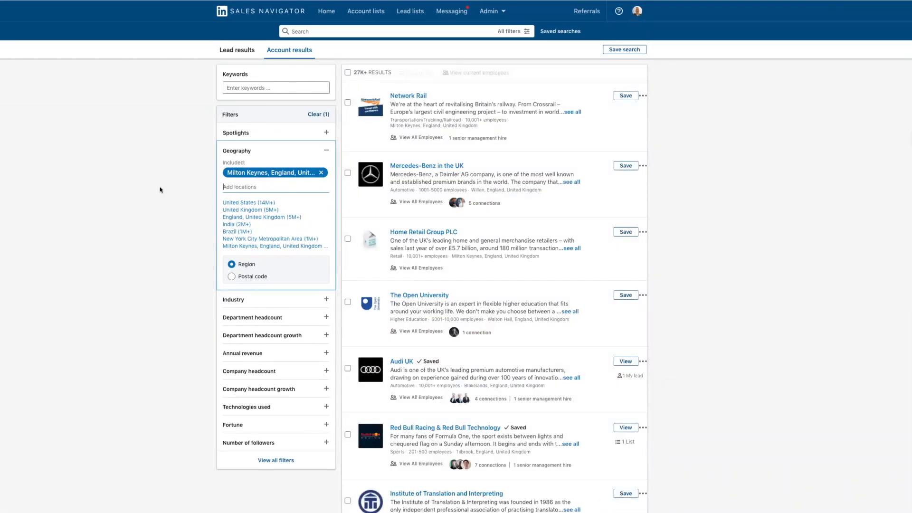
left_click(161, 227)
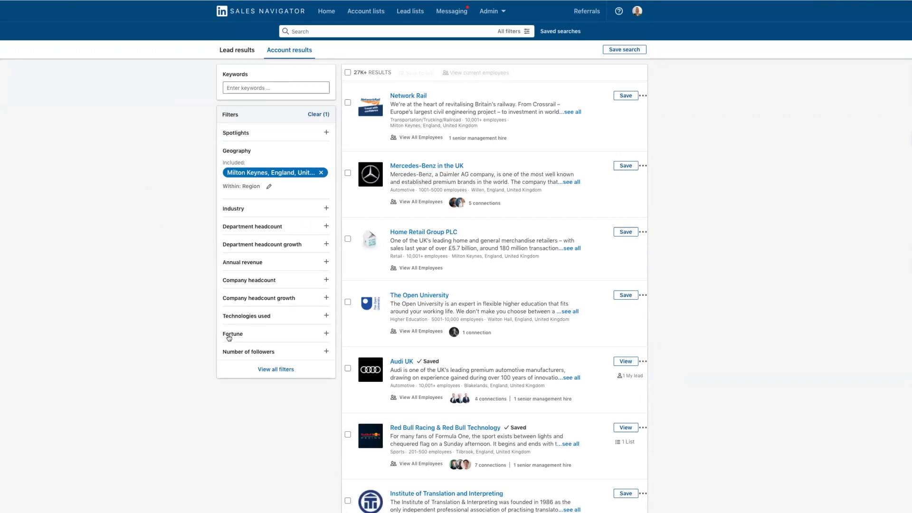
Limit the accounts to companies with 51-100 followers
left_click(233, 357)
scroll(232, 354, "down", 2)
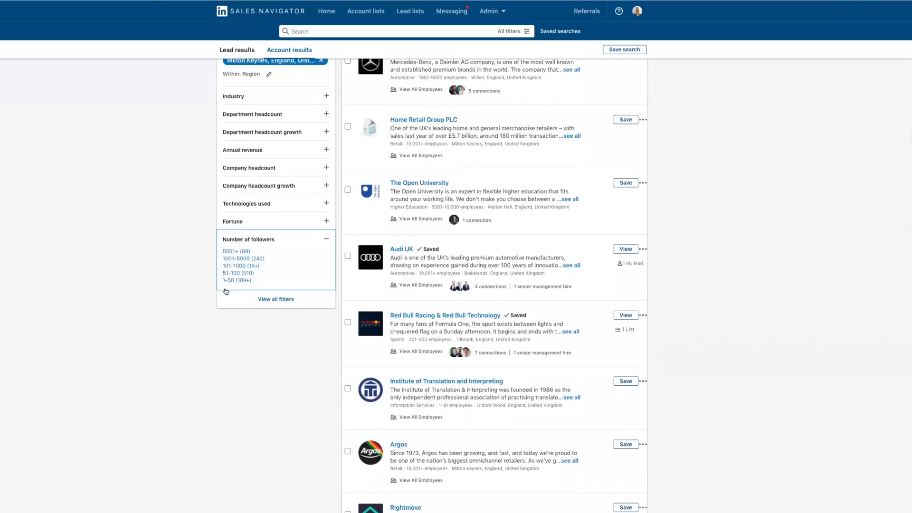
left_click(236, 274)
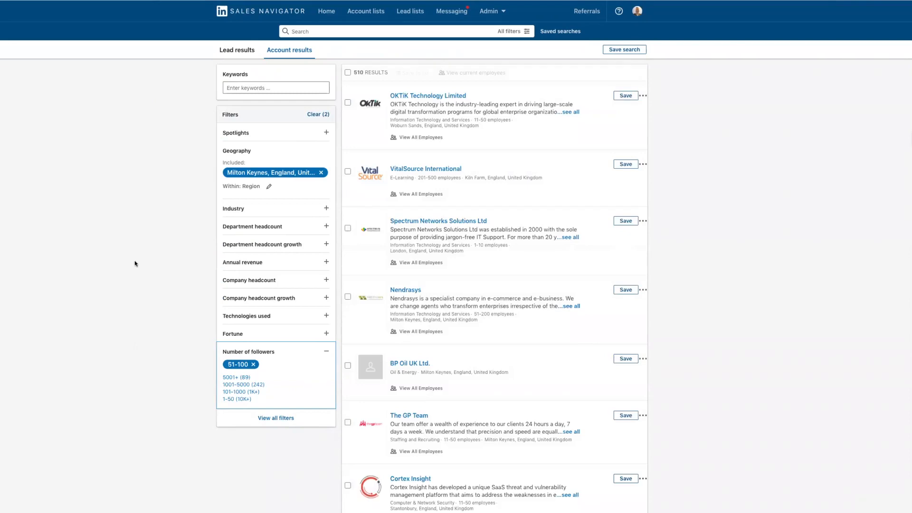
Add an annual revenue filter in GBP with a minimum of 1 million and no maximum
scroll(135, 260, "down", 3)
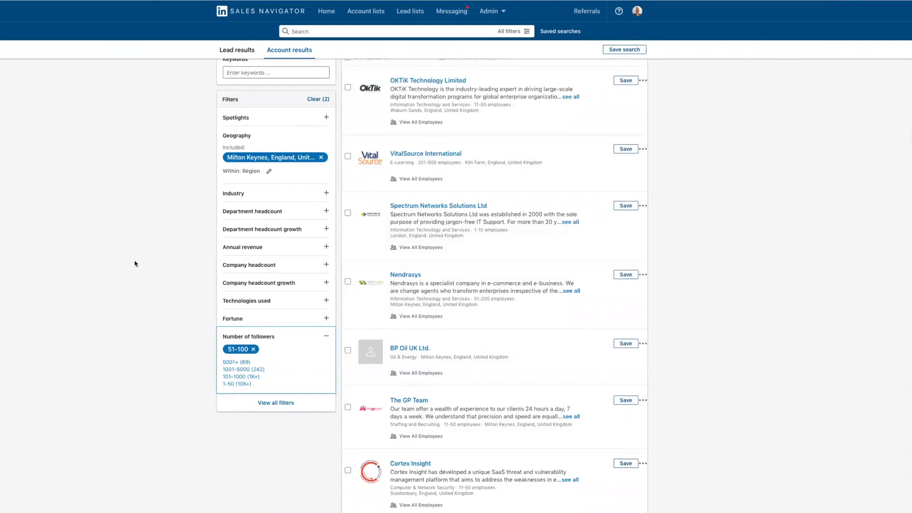
scroll(135, 262, "down", 7)
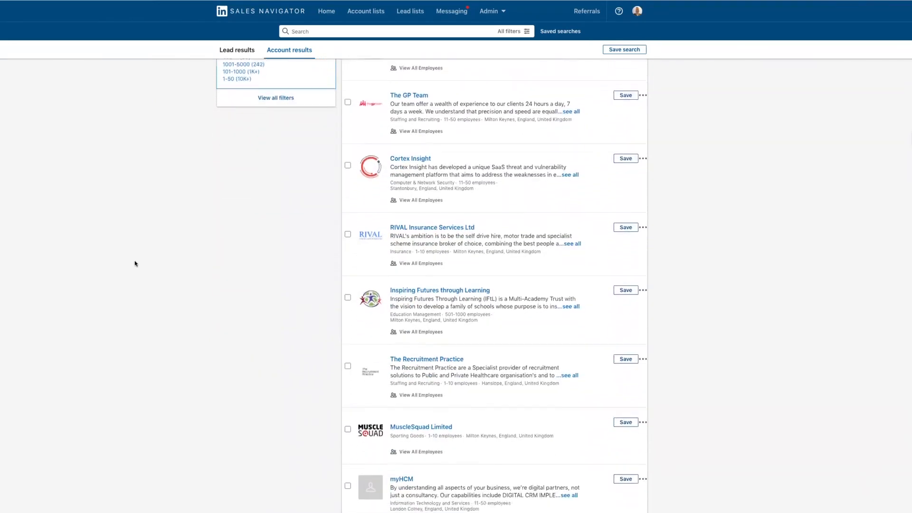
scroll(135, 263, "up", 6)
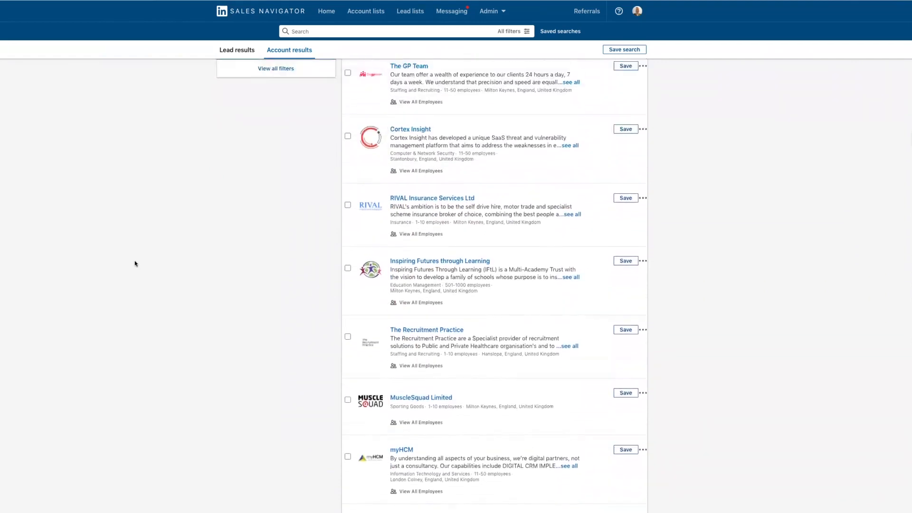
scroll(135, 264, "up", 4)
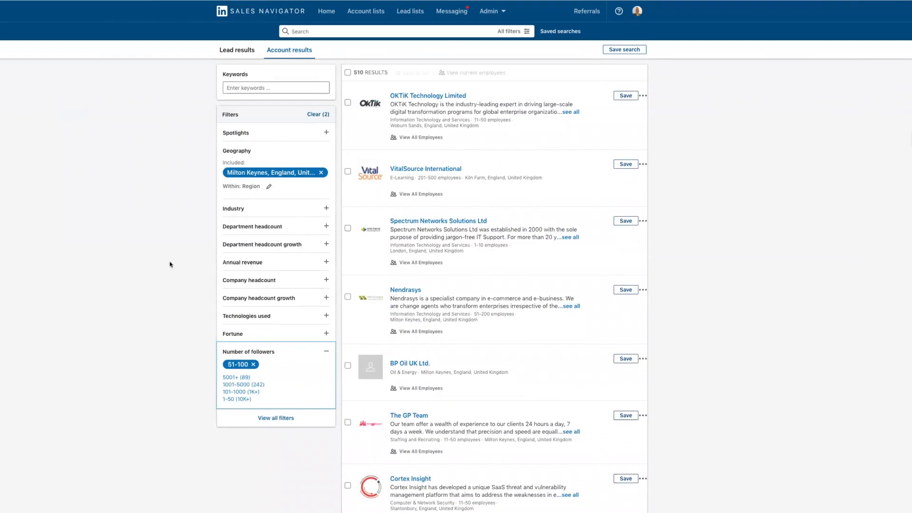
left_click(255, 262)
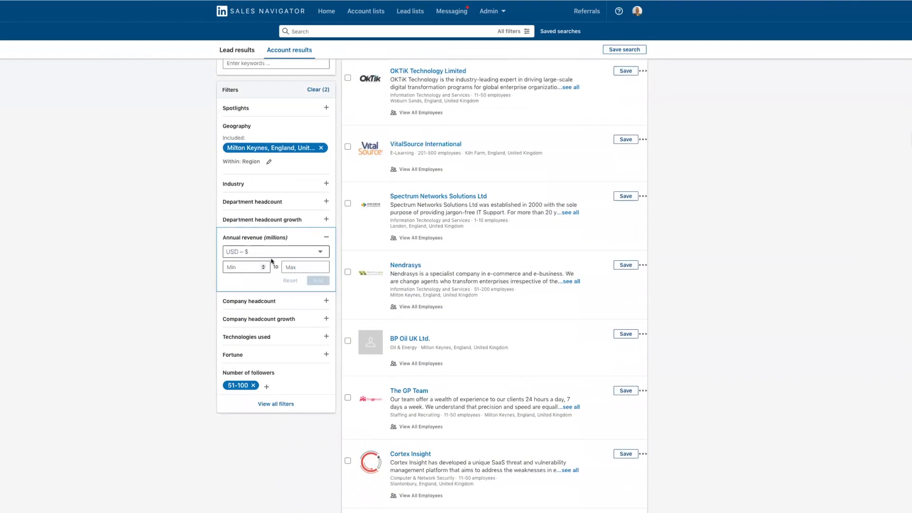
left_click(320, 256)
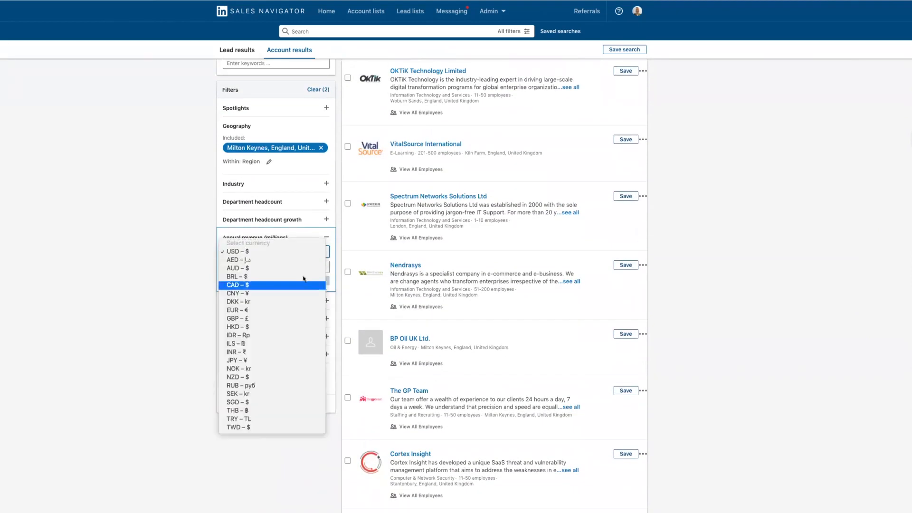
left_click(252, 319)
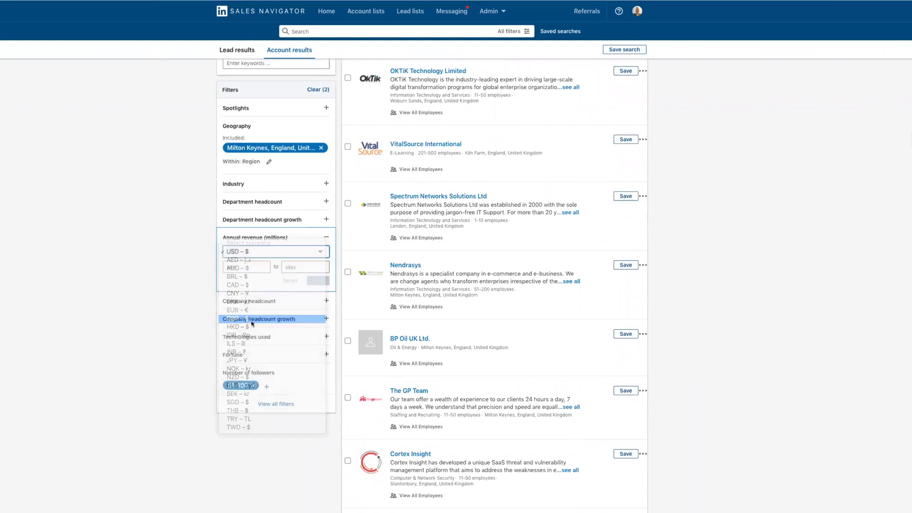
left_click(238, 268)
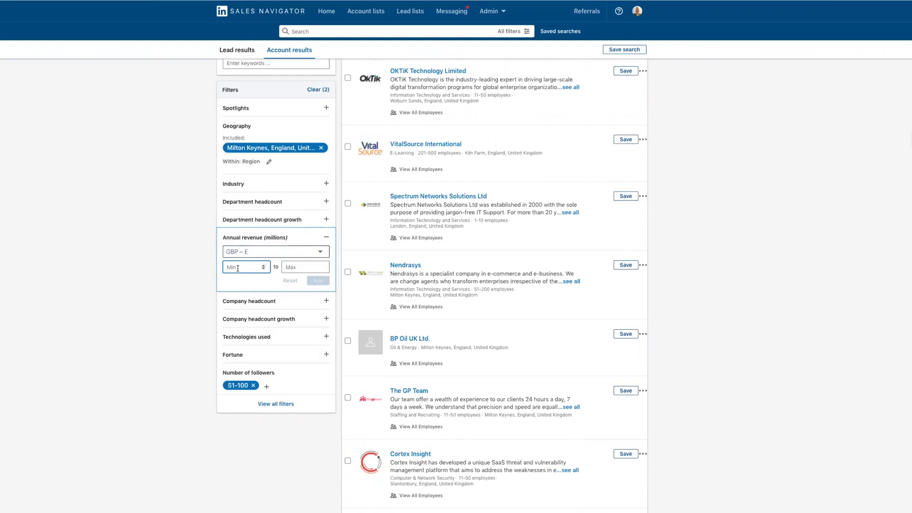
type("1")
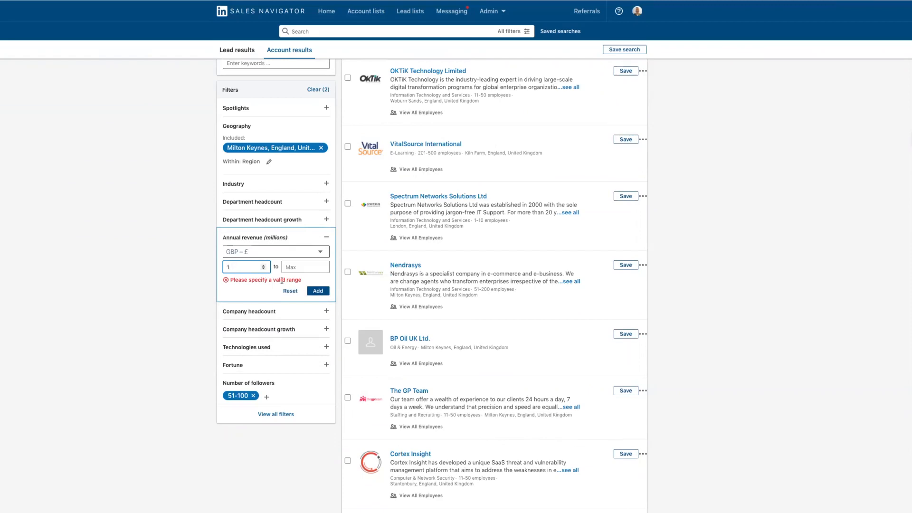
left_click(318, 291)
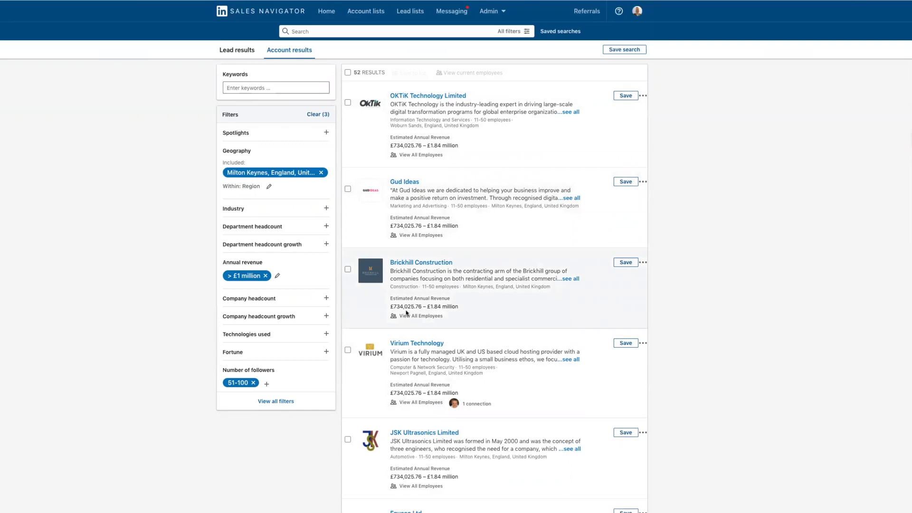
Look through the filtered companies, checking their estimated annual revenue, industry and employee range
scroll(406, 313, "down", 3)
scroll(406, 313, "down", 5)
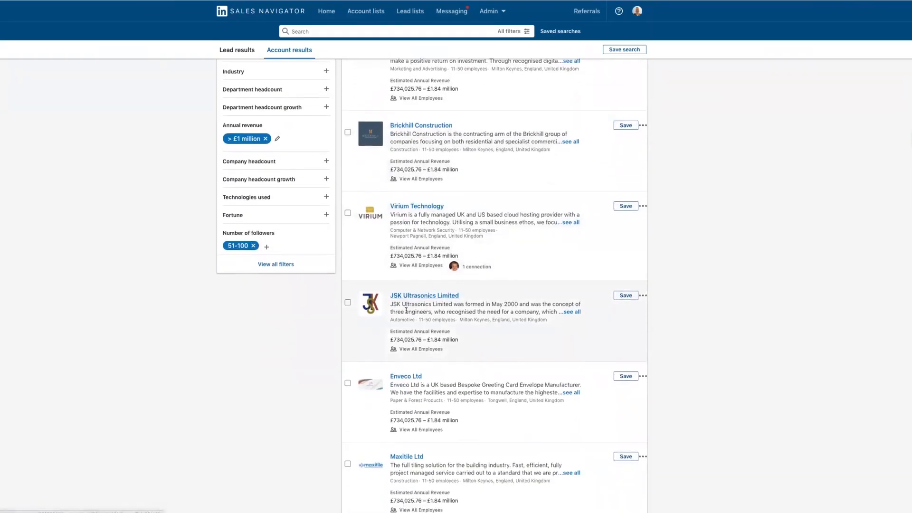
scroll(407, 313, "down", 5)
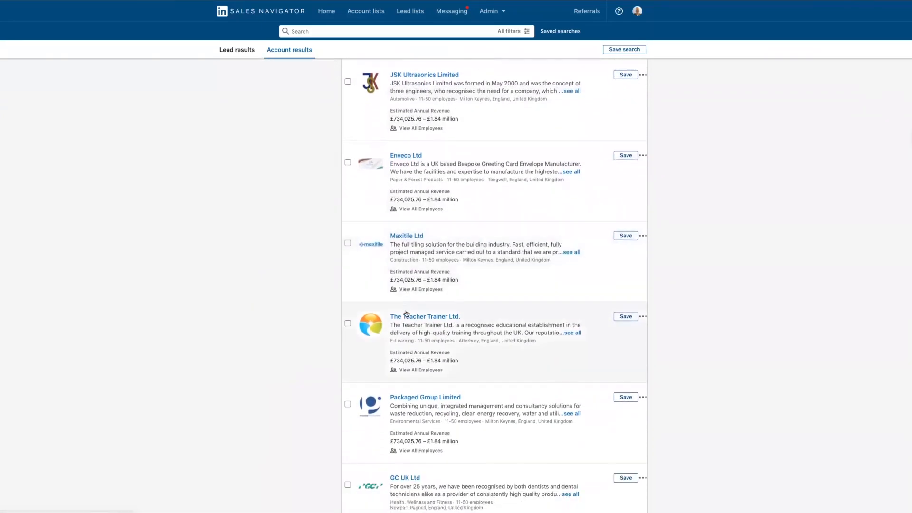
scroll(406, 310, "down", 2)
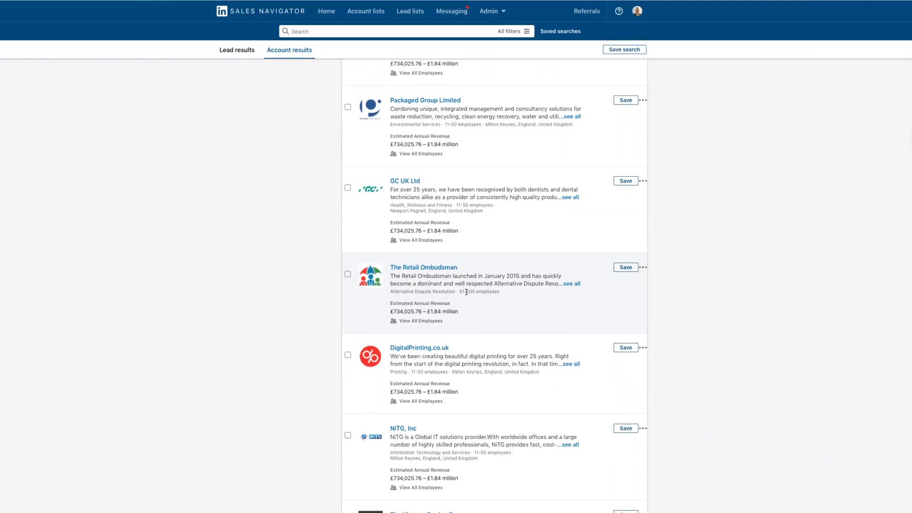
scroll(466, 292, "up", 6)
scroll(466, 295, "up", 8)
scroll(466, 294, "up", 1)
Save all companies on this results page to a new account list named "Milton Keynes Companies 51-500 followers"
left_click(347, 72)
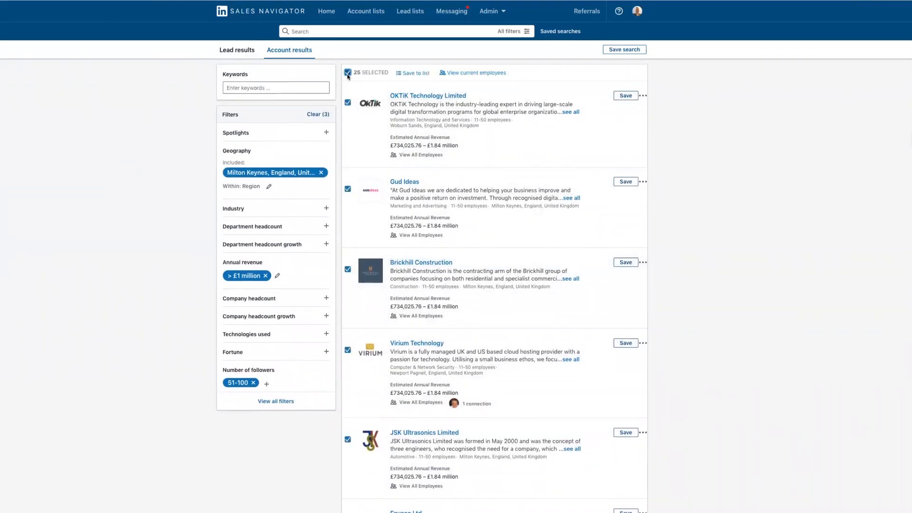
left_click(404, 75)
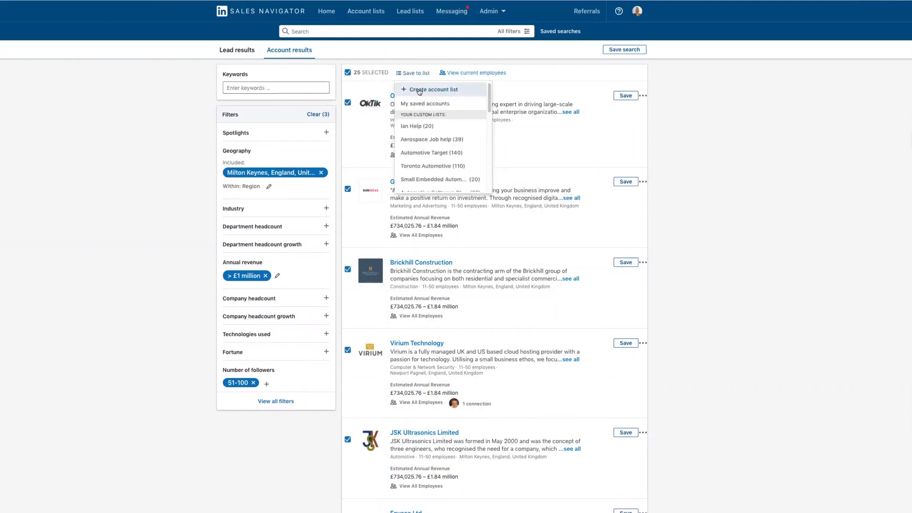
left_click(418, 88)
left_click(374, 230)
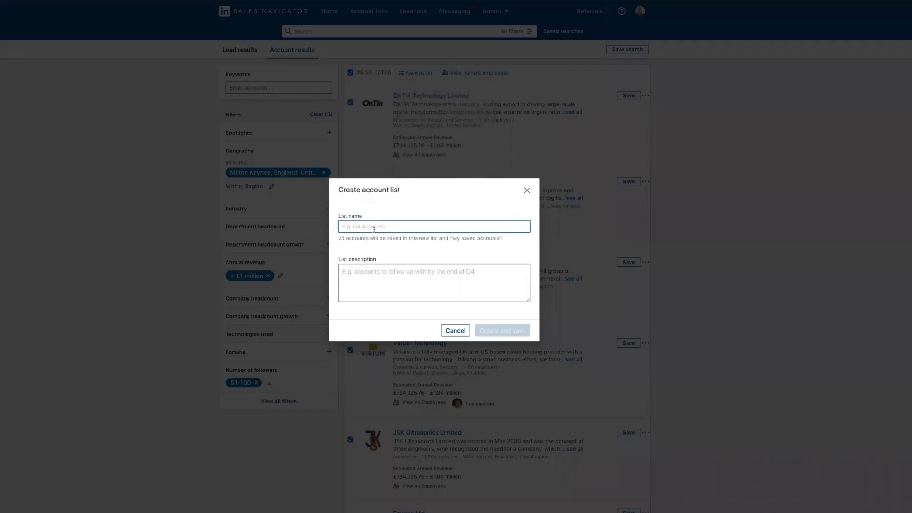
type("Milton")
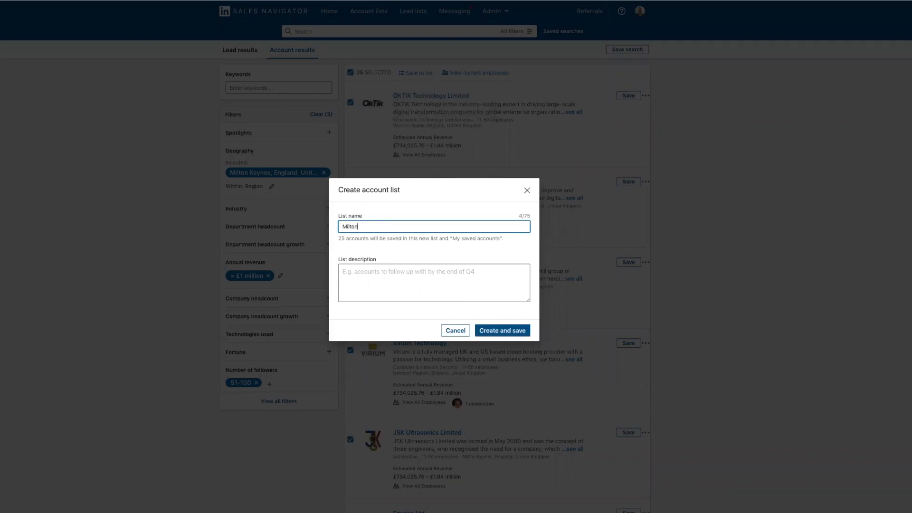
type(" Keynes Companies 51-500 followers")
left_click(492, 329)
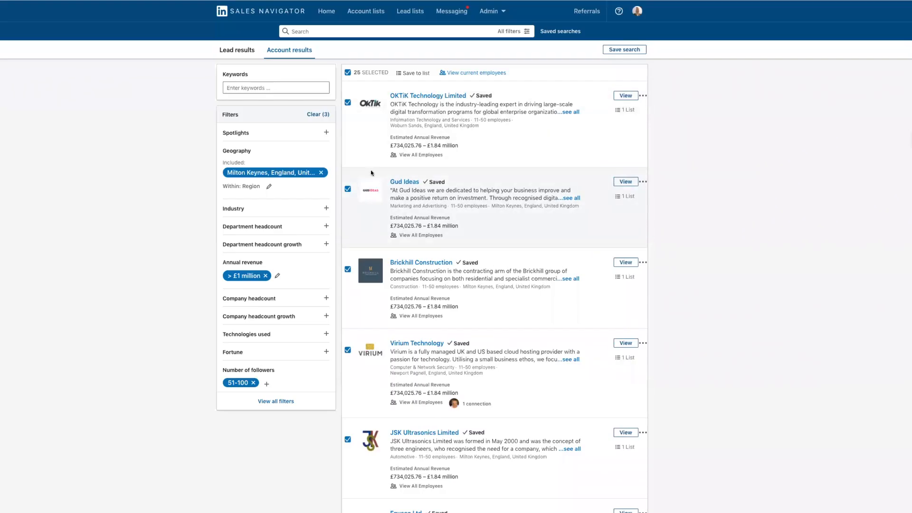
Save all companies on the second results page to the existing "Milton Keynes Companies 51-100 followers" account list
scroll(371, 173, "down", 3)
scroll(370, 170, "down", 5)
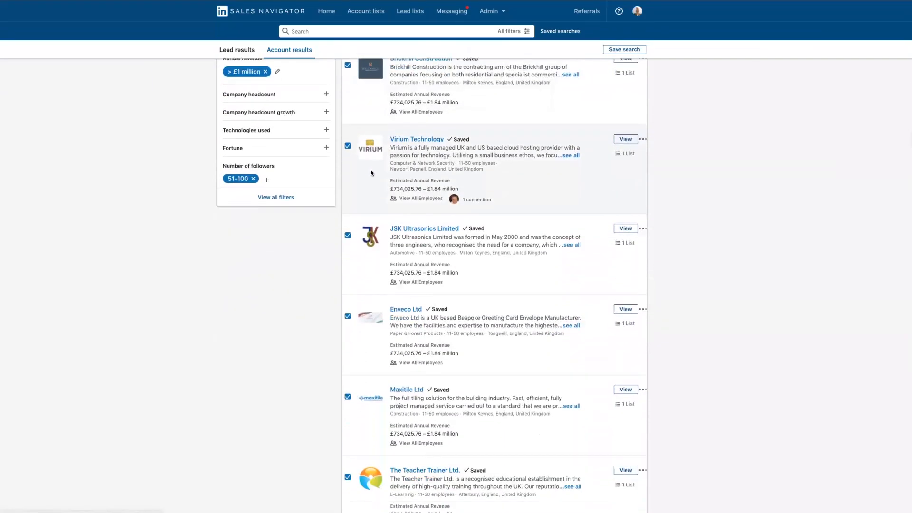
scroll(353, 353, "down", 13)
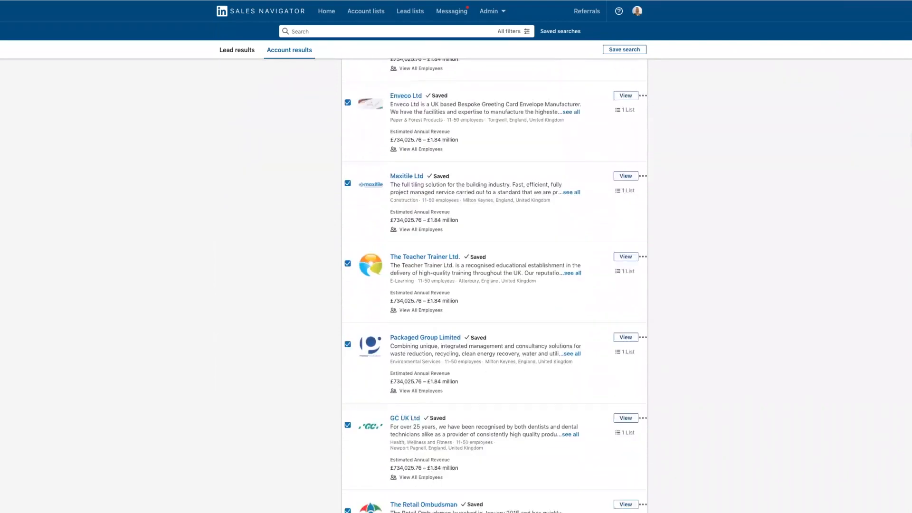
scroll(906, 369, "down", 14)
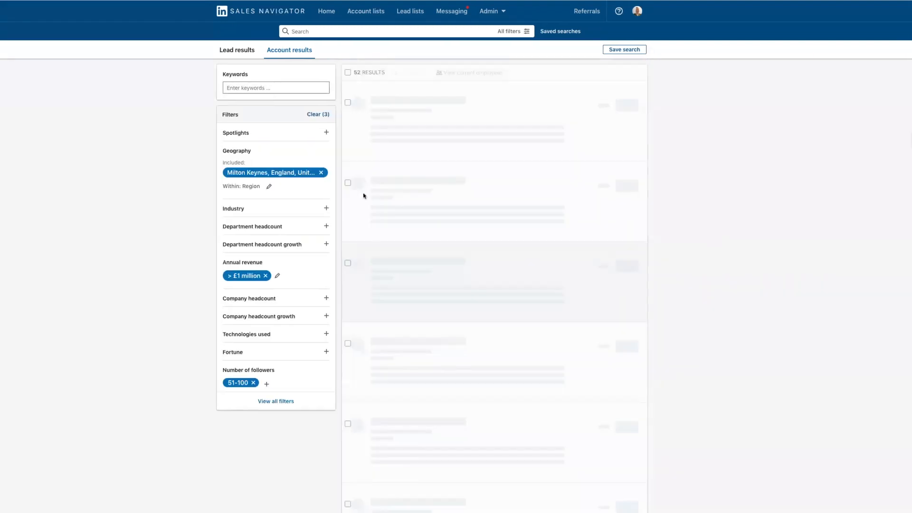
left_click(348, 73)
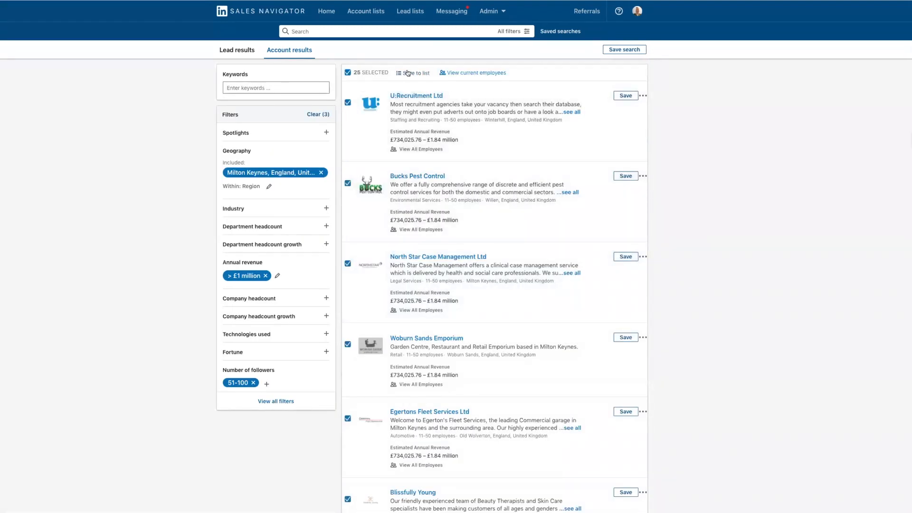
left_click(407, 73)
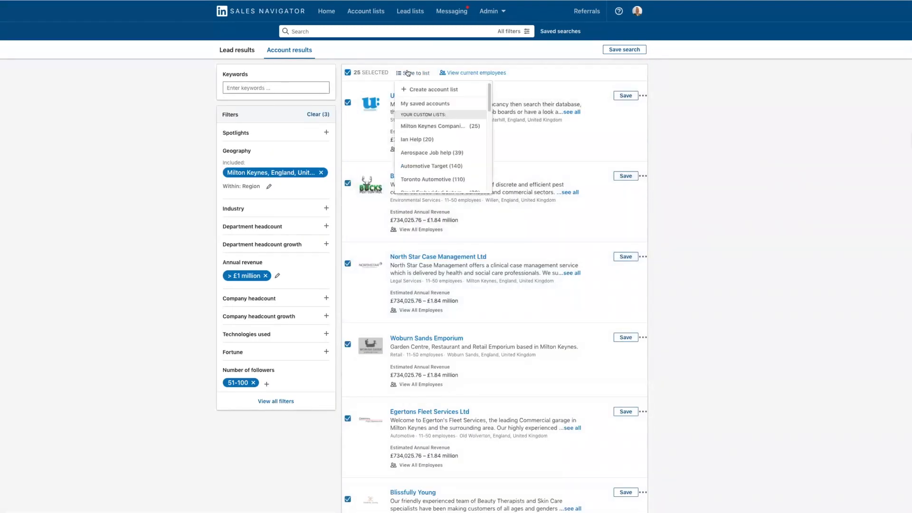
left_click(410, 126)
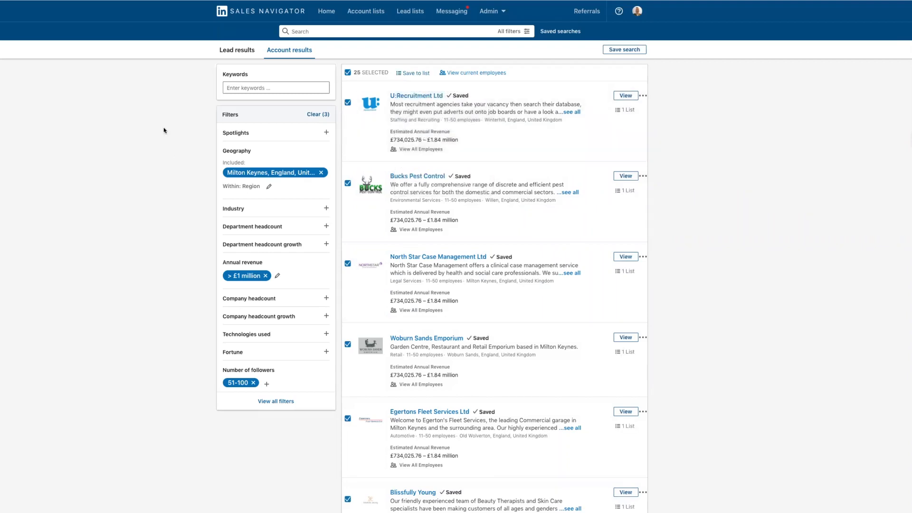
Switch to the lead results, remove the Milton Keynes geography filter and search by the keyword "directors"
left_click(222, 51)
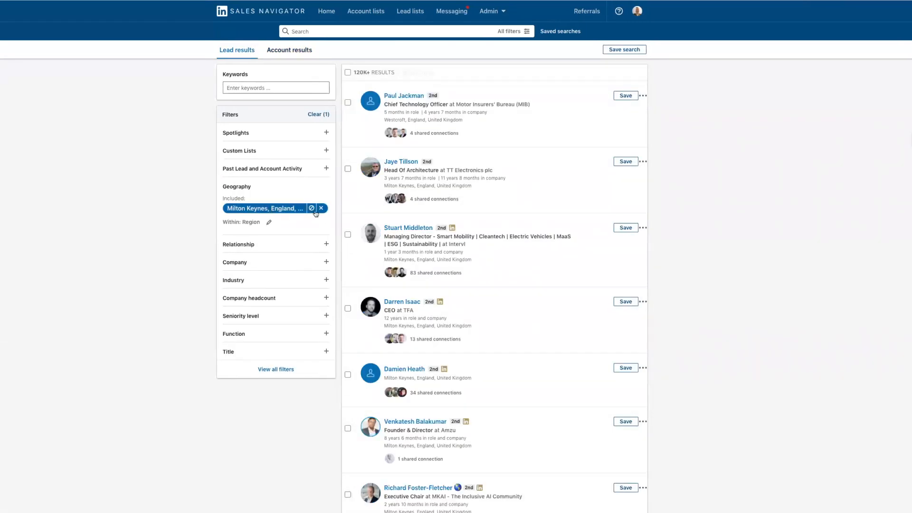
left_click(322, 208)
left_click(269, 86)
type("directors")
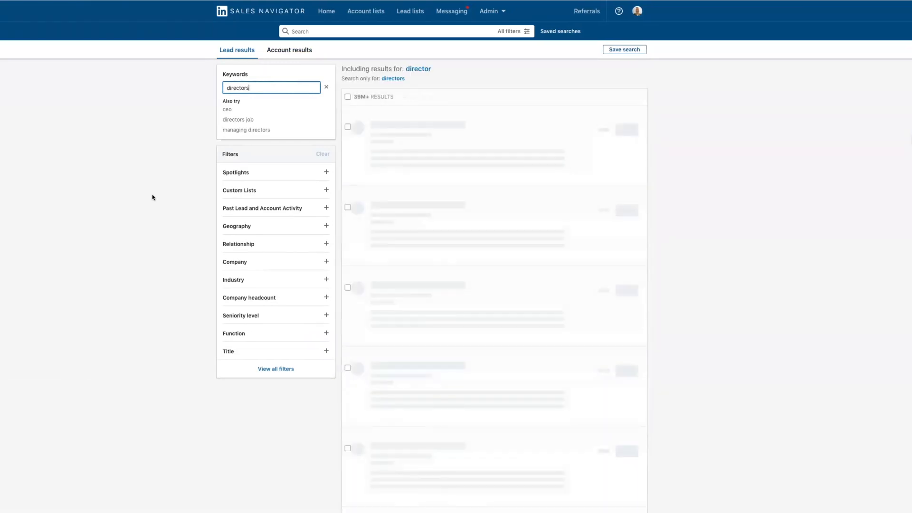
Limit the leads to the custom account list "Milton Keynes Companies 51-100 followers"
left_click(230, 190)
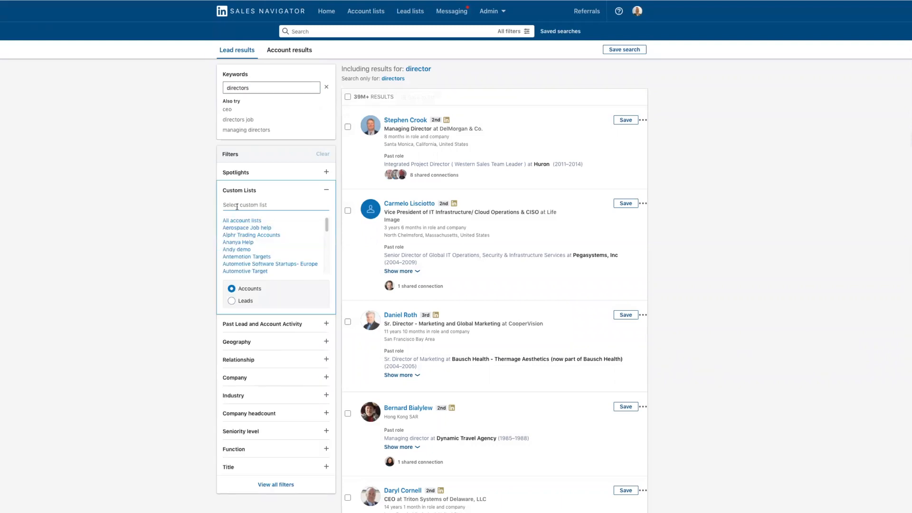
type("mi")
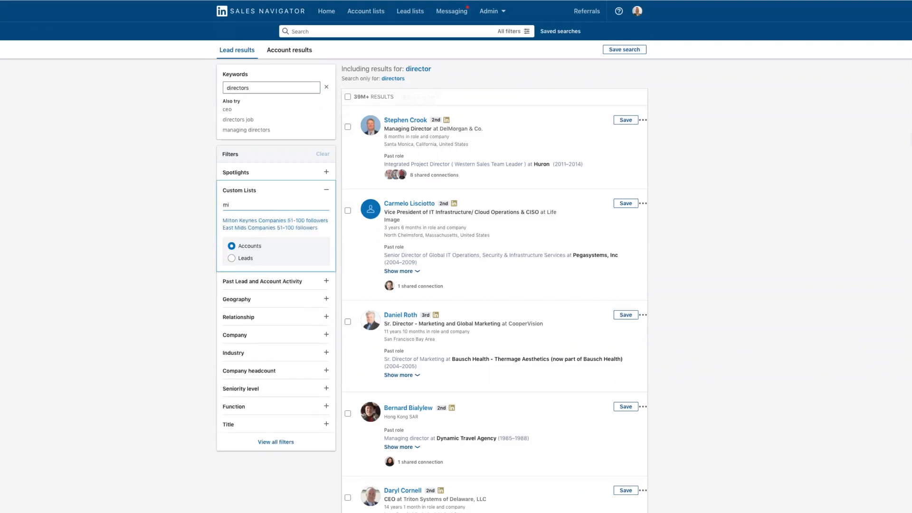
type("lton")
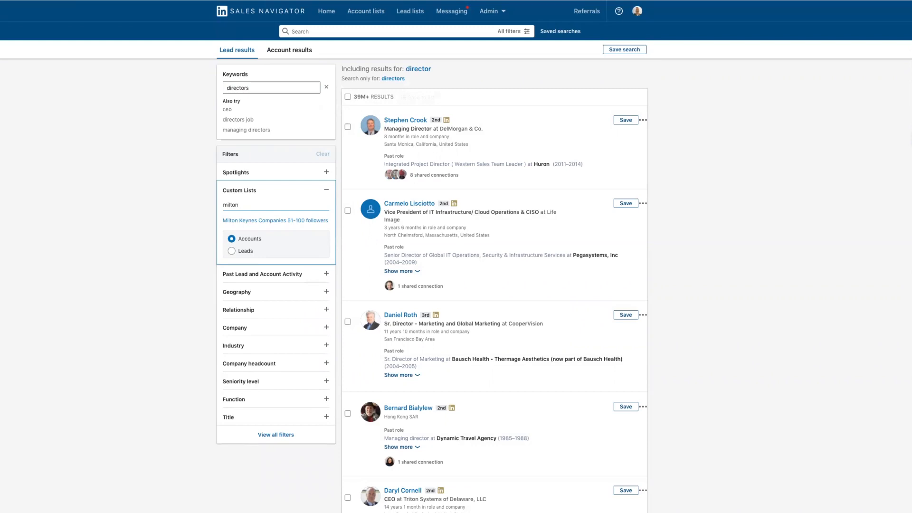
left_click(240, 222)
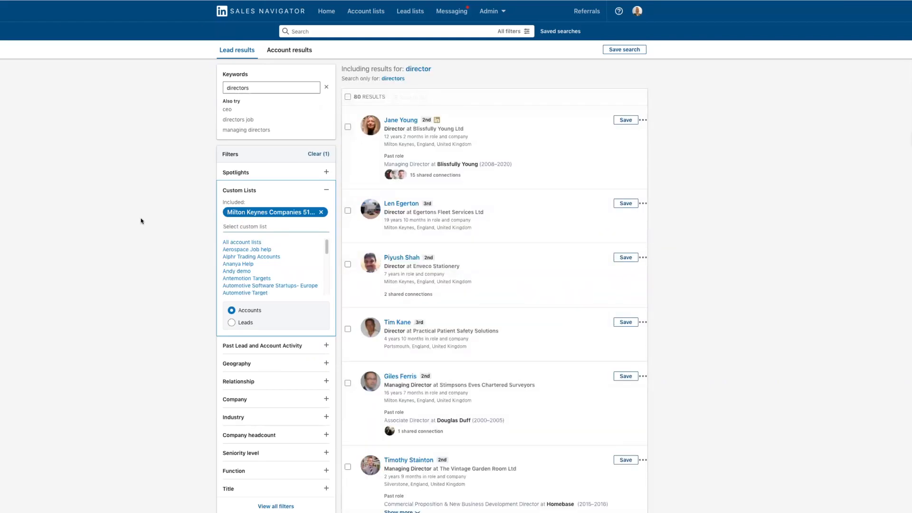
Narrow the leads to those who posted on LinkedIn in the past 30 days and review their roles and companies
left_click(236, 173)
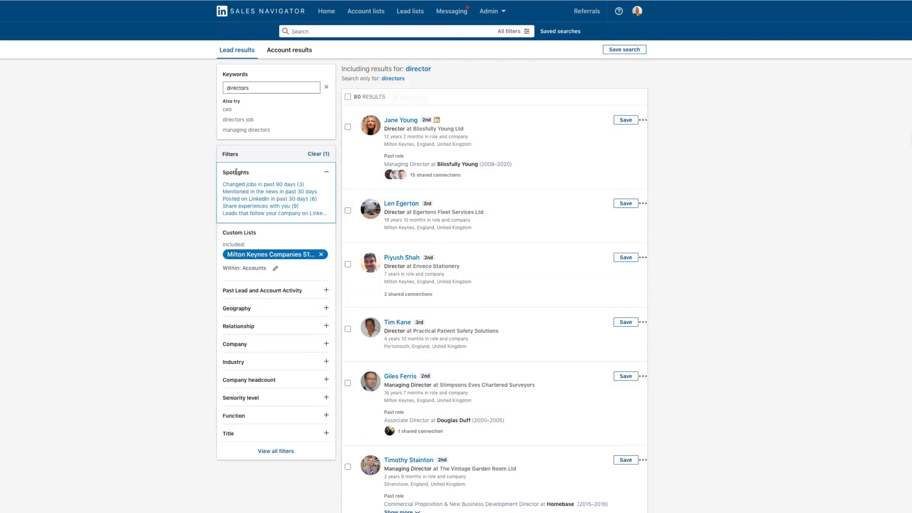
left_click(240, 199)
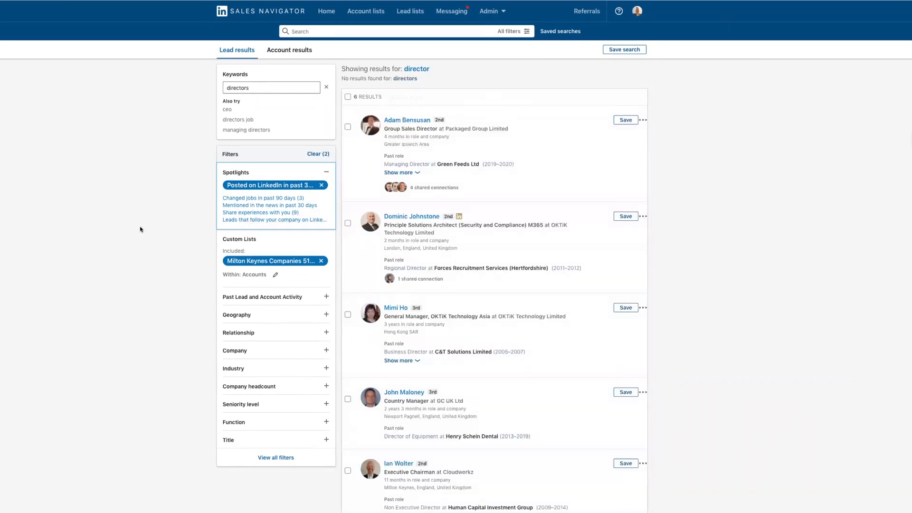
scroll(140, 230, "down", 2)
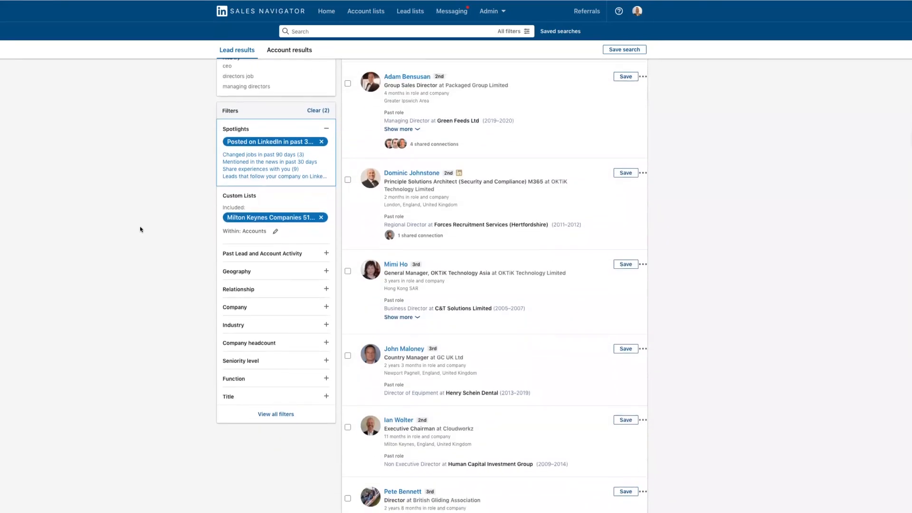
scroll(140, 230, "up", 2)
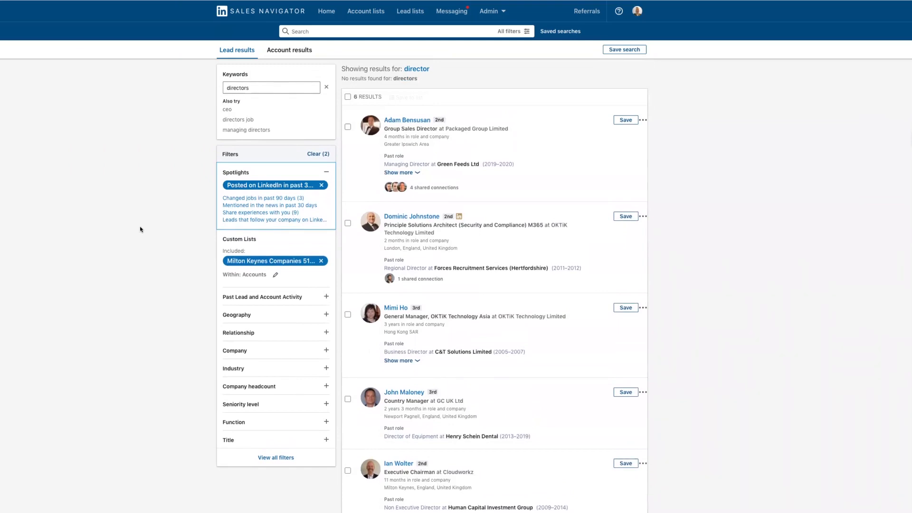
scroll(140, 230, "down", 3)
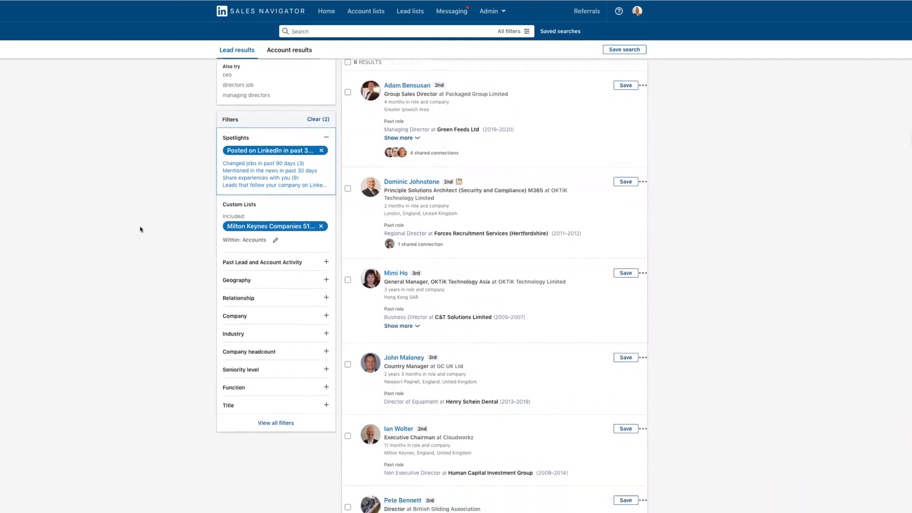
scroll(141, 229, "down", 3)
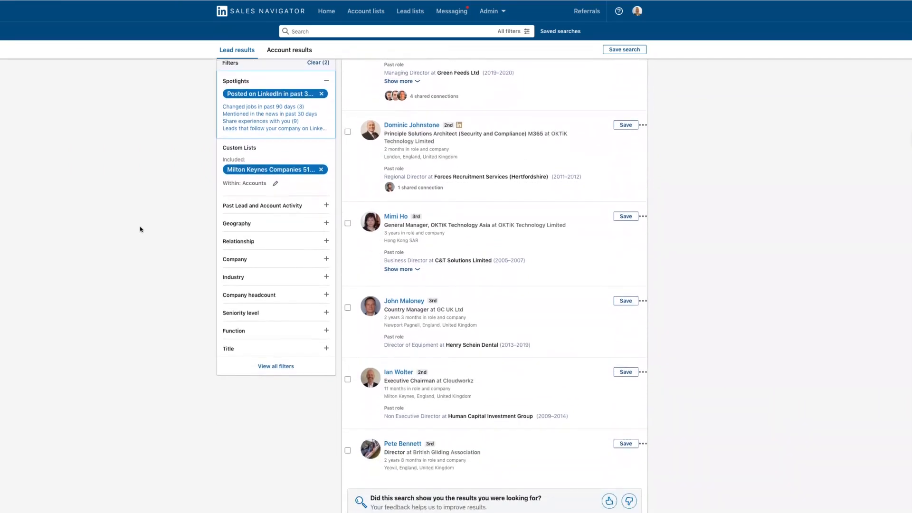